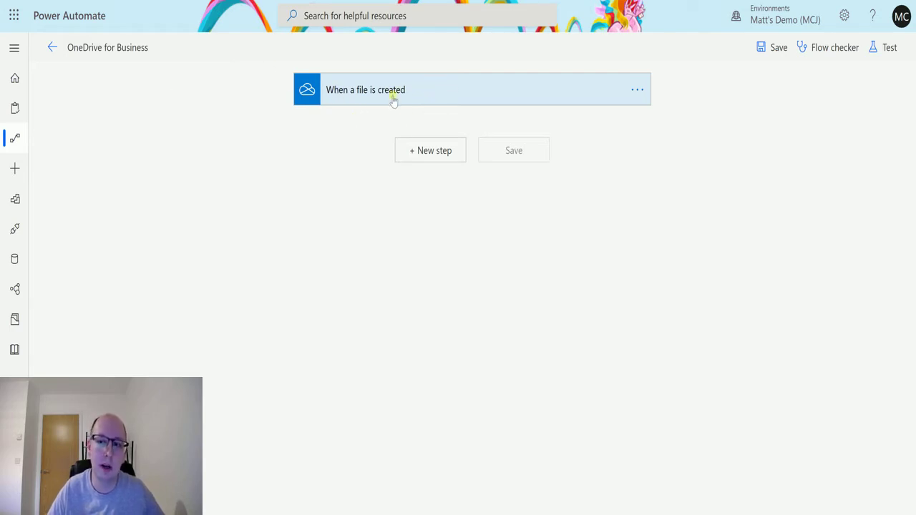
- Add the OneDrive for Business 'List files in root folder' action below the trigger
{"action": "left_click", "coordinate": [451, 149]}
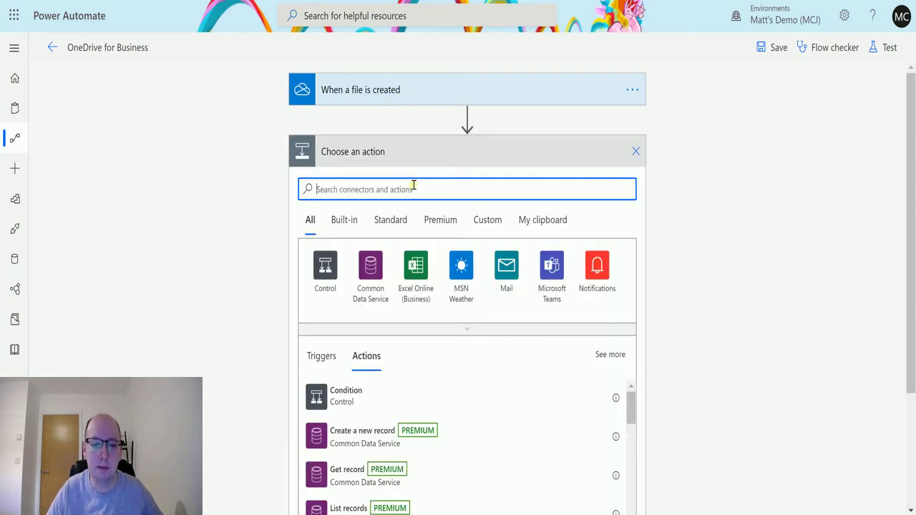
{"action": "type", "text": "onedrive"}
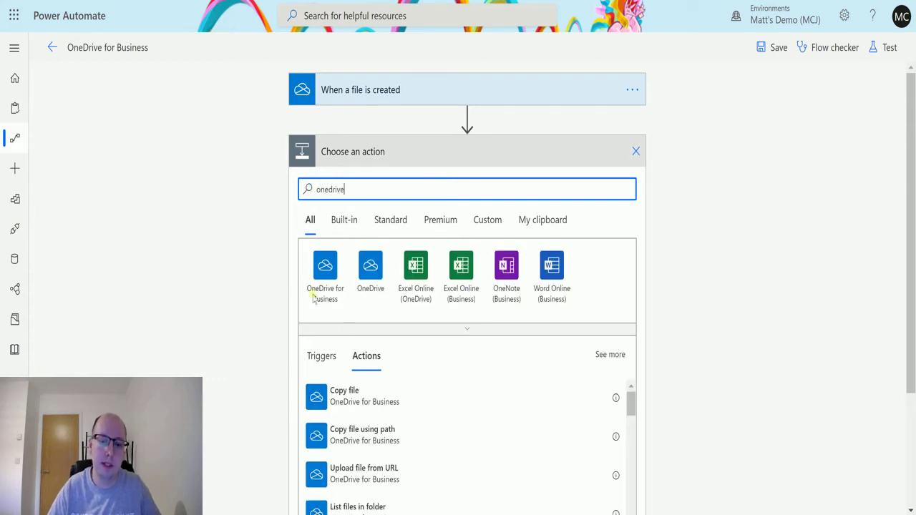
{"action": "left_click", "coordinate": [325, 266]}
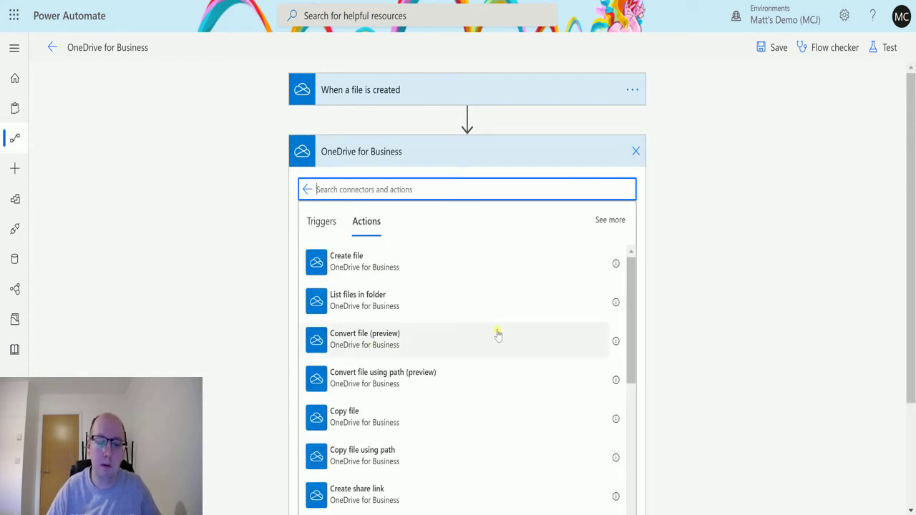
{"action": "scroll", "coordinate": [496, 333], "scroll_direction": "down", "scroll_amount": 3}
{"action": "scroll", "coordinate": [430, 337], "scroll_direction": "down", "scroll_amount": 3}
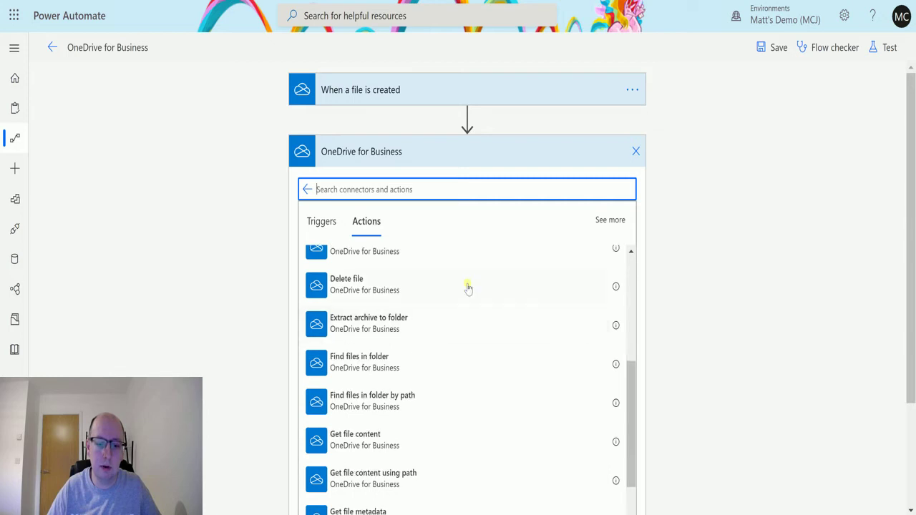
{"action": "scroll", "coordinate": [473, 384], "scroll_direction": "down", "scroll_amount": 1}
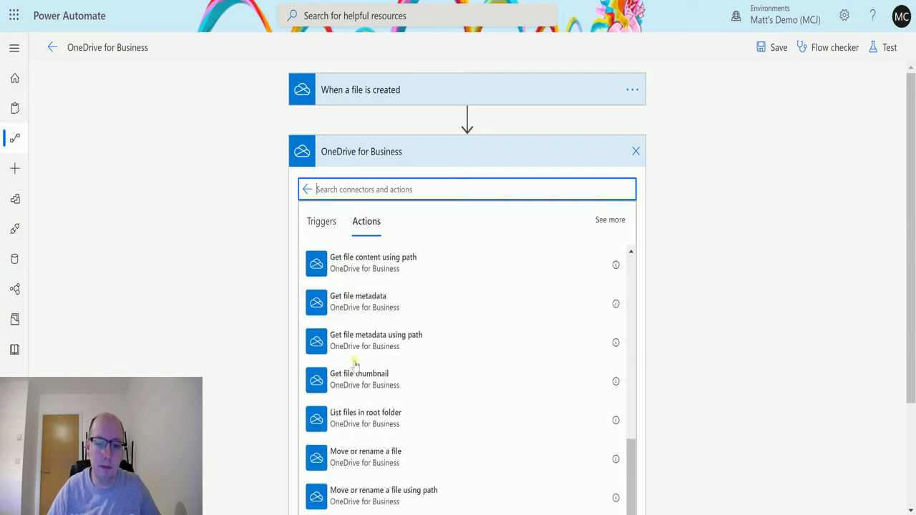
{"action": "left_click", "coordinate": [387, 423]}
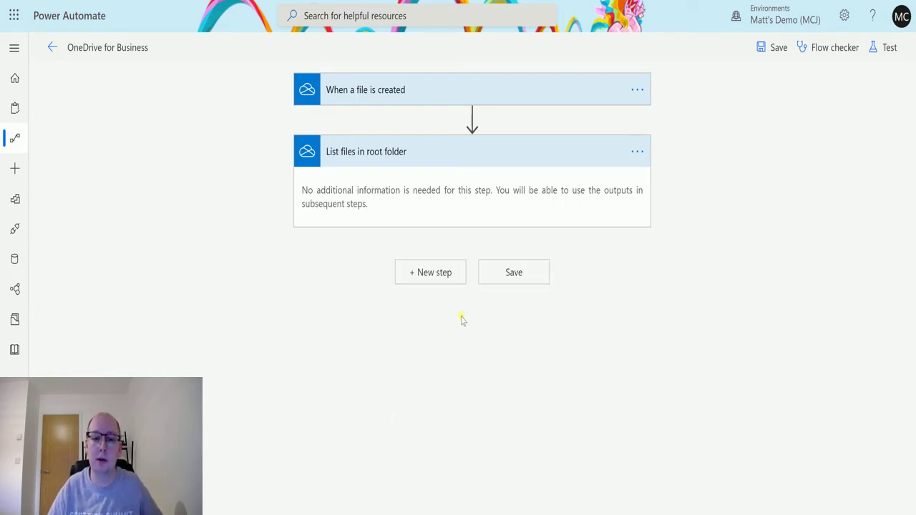
- Save and test the flow using data from a previous run
{"action": "left_click", "coordinate": [885, 54]}
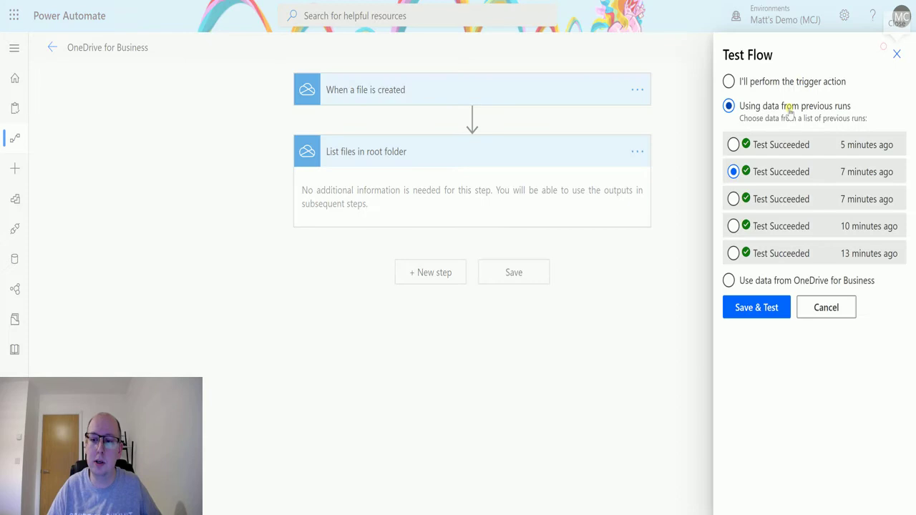
{"action": "left_click", "coordinate": [754, 308]}
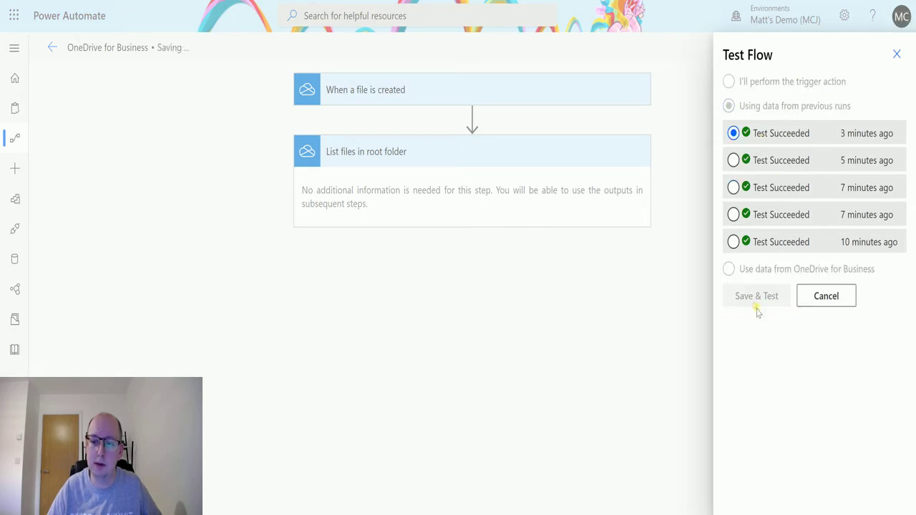
{"action": "left_click", "coordinate": [784, 313]}
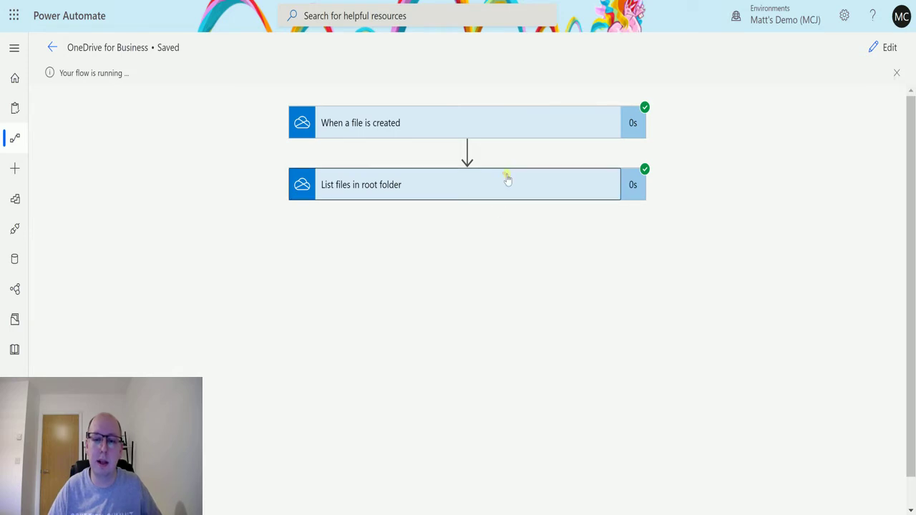
- Review the 'List files in root folder' status 200 Body output, then switch to OneDrive
{"action": "left_click", "coordinate": [505, 179]}
{"action": "scroll", "coordinate": [656, 253], "scroll_direction": "down", "scroll_amount": 3}
{"action": "scroll", "coordinate": [541, 323], "scroll_direction": "down", "scroll_amount": 15}
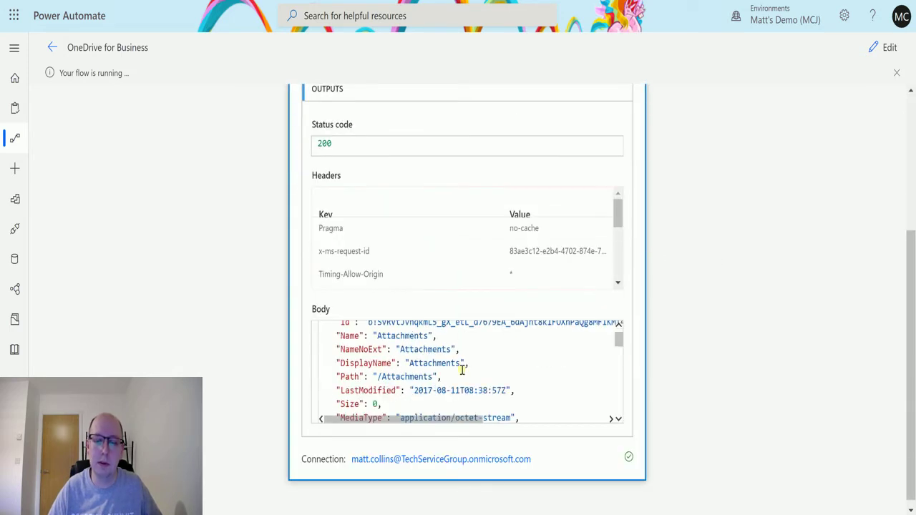
{"action": "scroll", "coordinate": [499, 339], "scroll_direction": "down", "scroll_amount": 10}
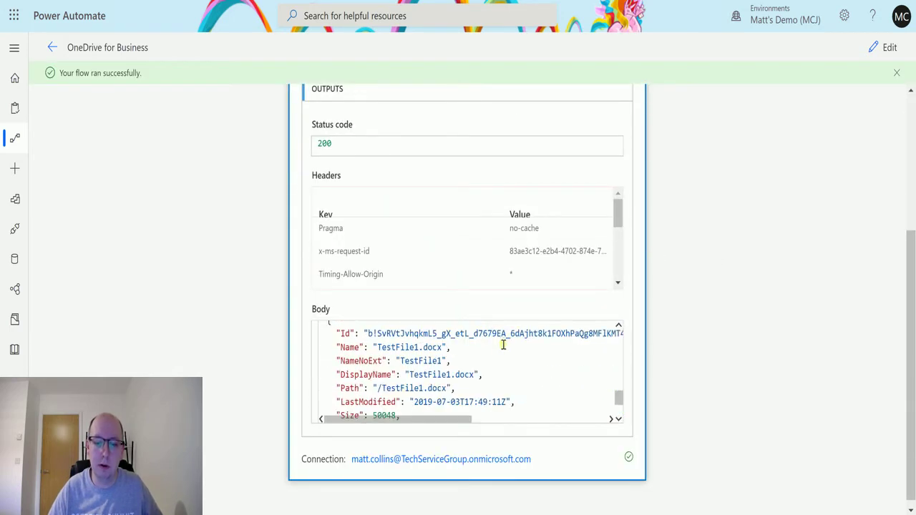
{"action": "scroll", "coordinate": [503, 347], "scroll_direction": "up", "scroll_amount": 1}
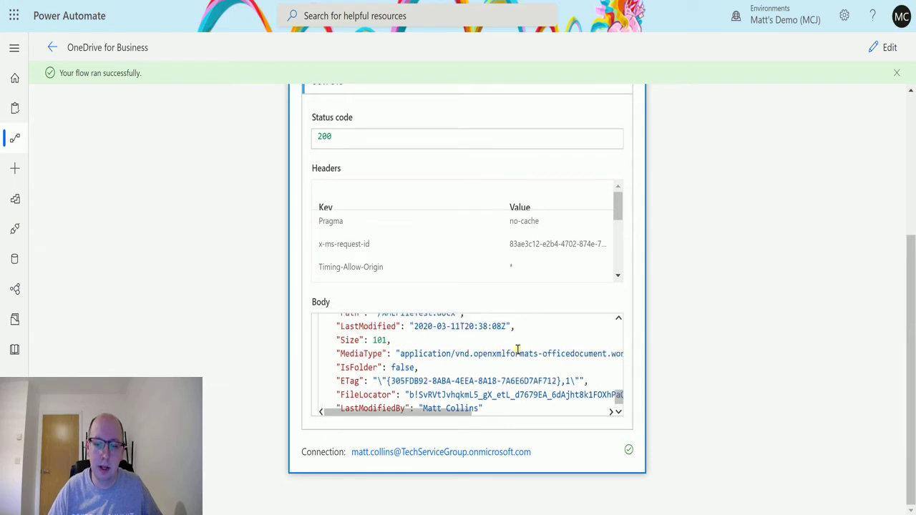
{"action": "scroll", "coordinate": [517, 351], "scroll_direction": "down", "scroll_amount": 1}
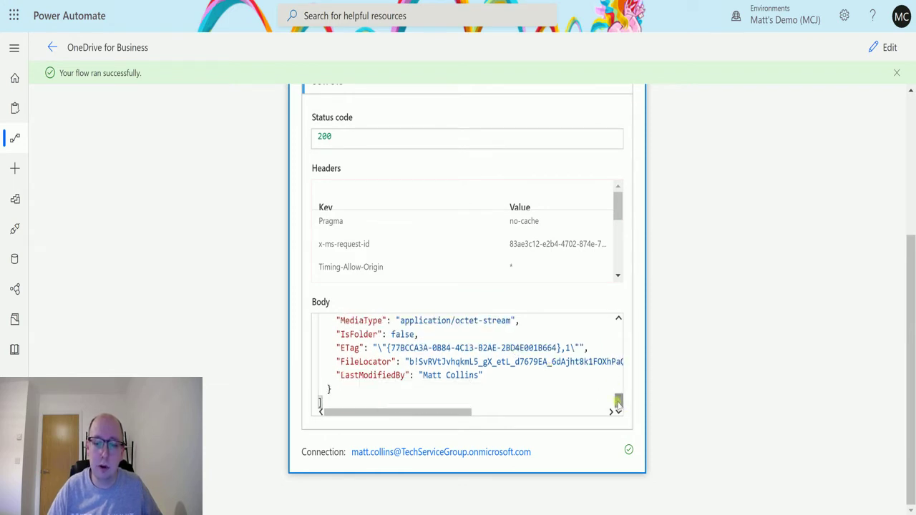
{"action": "left_click_drag", "start_coordinate": [616, 398], "coordinate": [466, 355]}
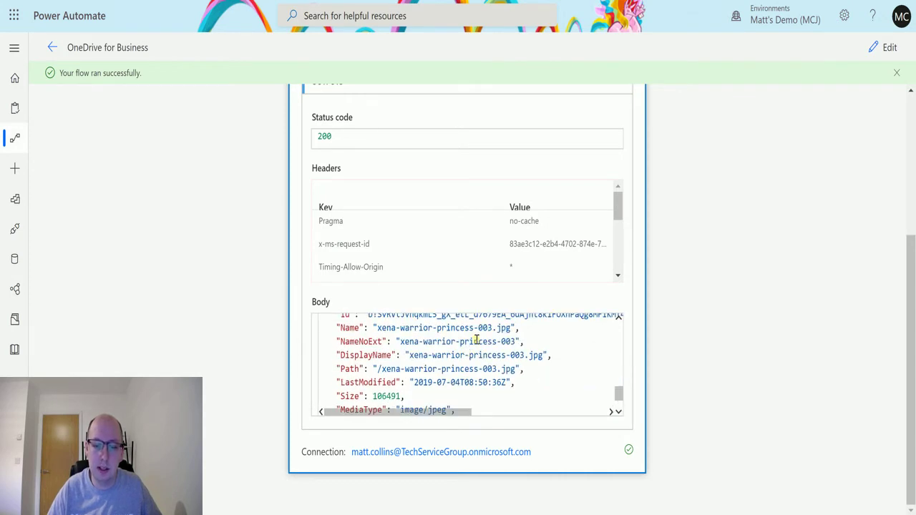
{"action": "scroll", "coordinate": [488, 355], "scroll_direction": "down", "scroll_amount": 2}
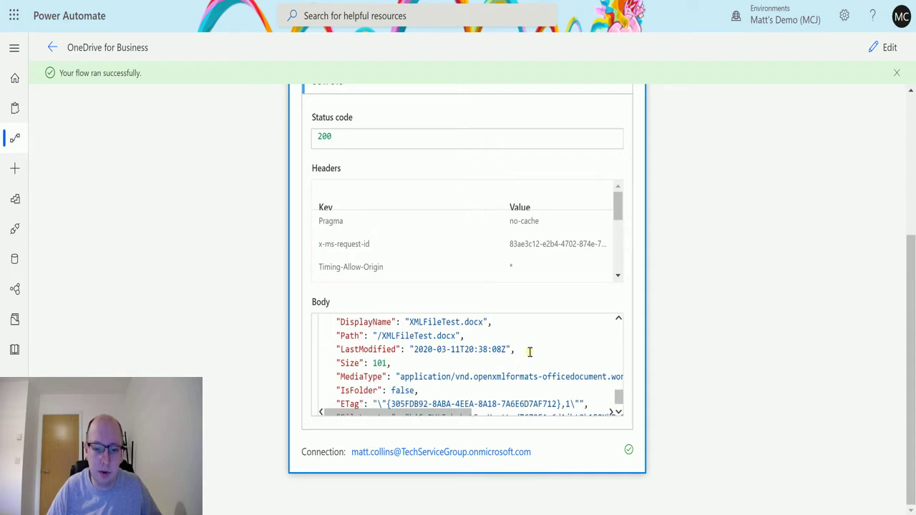
{"action": "scroll", "coordinate": [528, 343], "scroll_direction": "down", "scroll_amount": 2}
{"action": "scroll", "coordinate": [528, 343], "scroll_direction": "down", "scroll_amount": 6}
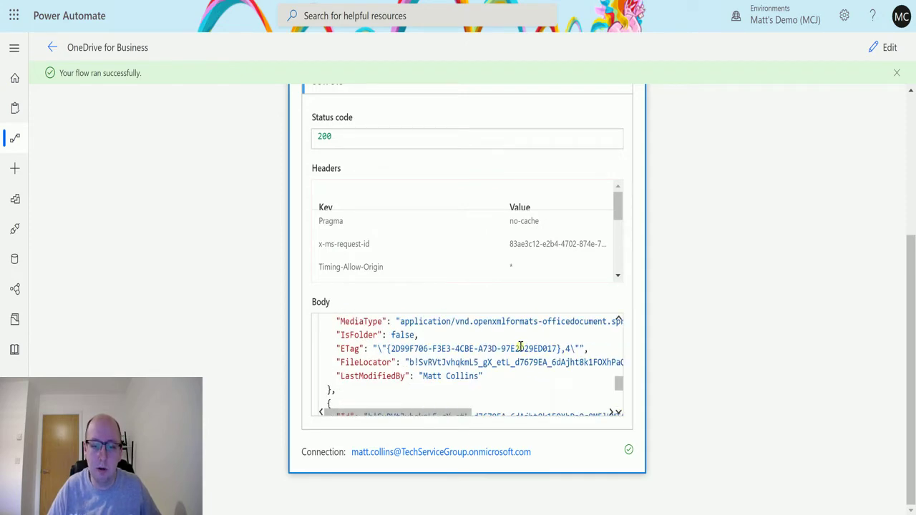
{"action": "scroll", "coordinate": [515, 355], "scroll_direction": "up", "scroll_amount": 3}
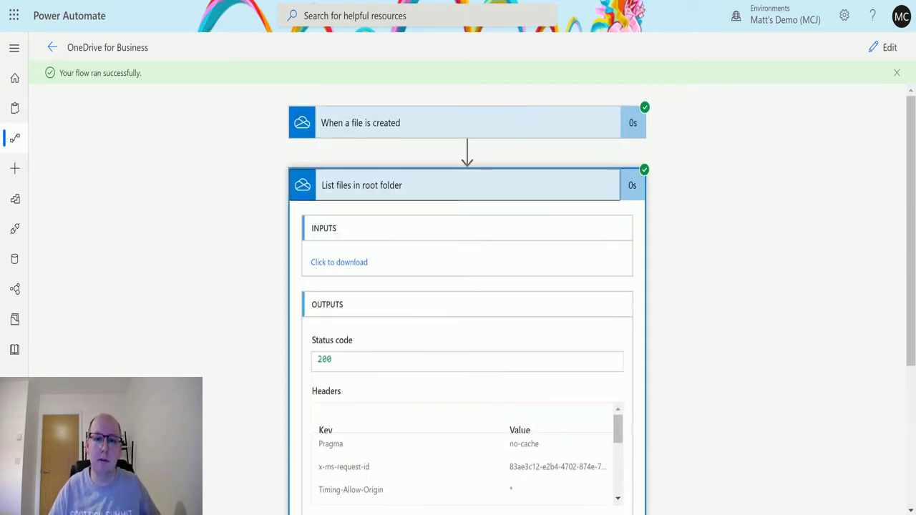
{"action": "key", "text": "ctrl+Tab"}
{"action": "scroll", "coordinate": [305, 149], "scroll_direction": "down", "scroll_amount": 6}
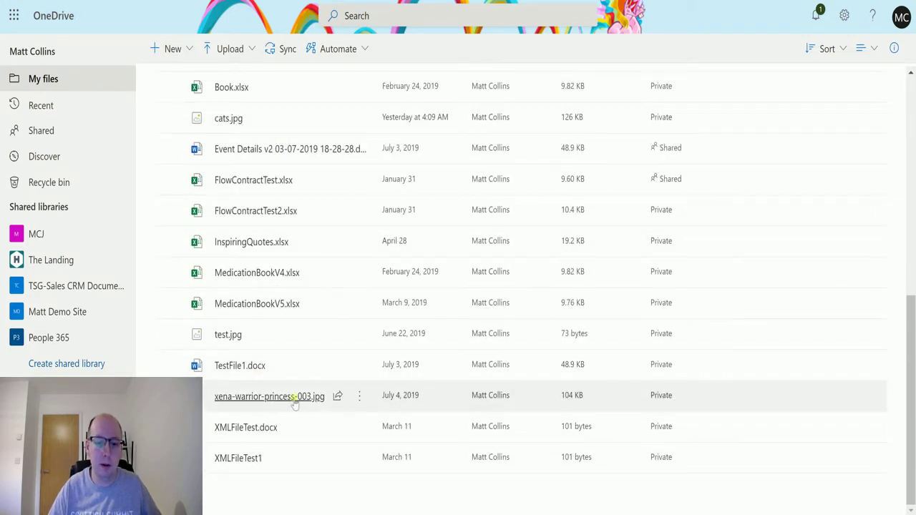
- Browse OneDrive's My files list and preview cats.jpg, then close the viewer
{"action": "mouse_move", "coordinate": [331, 395]}
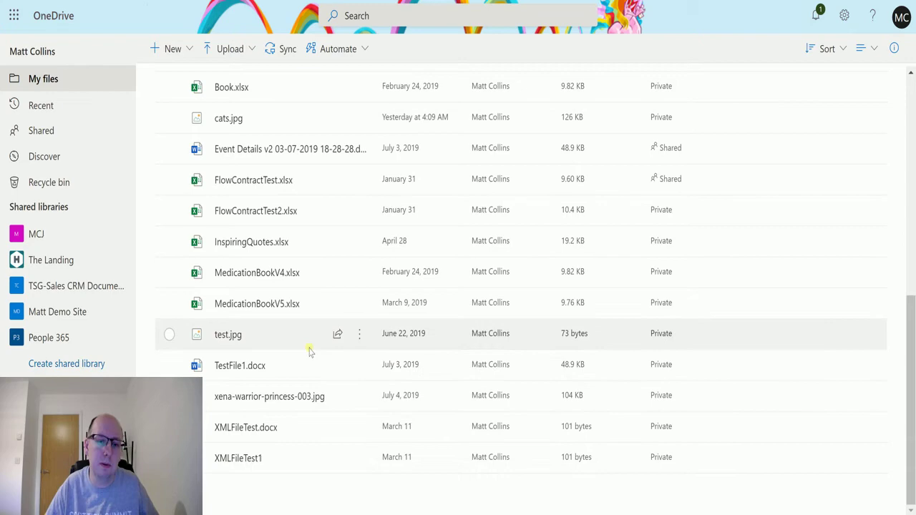
{"action": "scroll", "coordinate": [293, 275], "scroll_direction": "up", "scroll_amount": 1}
{"action": "scroll", "coordinate": [292, 270], "scroll_direction": "up", "scroll_amount": 2}
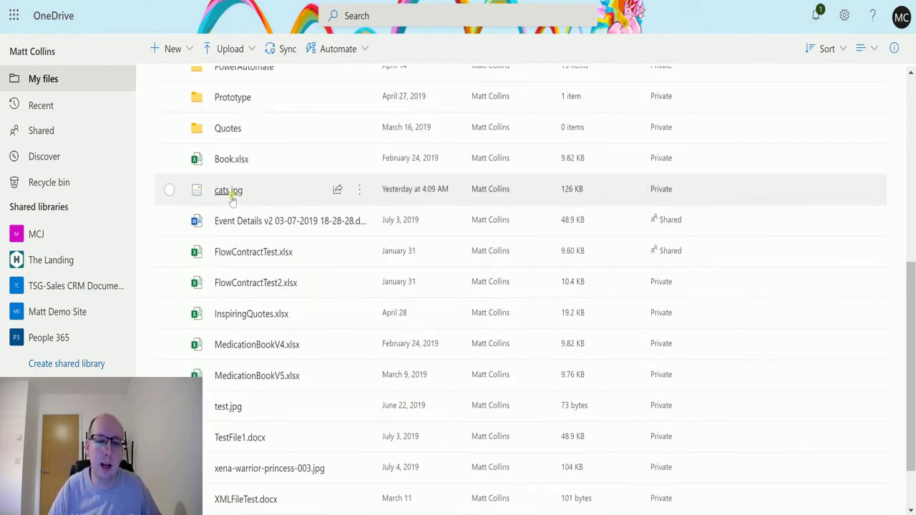
{"action": "left_click", "coordinate": [229, 190]}
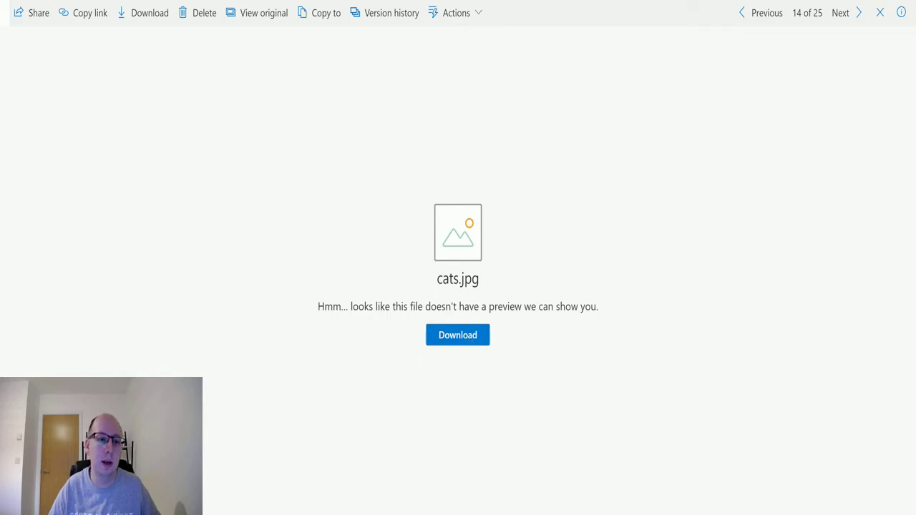
{"action": "key", "text": "Escape"}
{"action": "scroll", "coordinate": [296, 313], "scroll_direction": "up", "scroll_amount": 5}
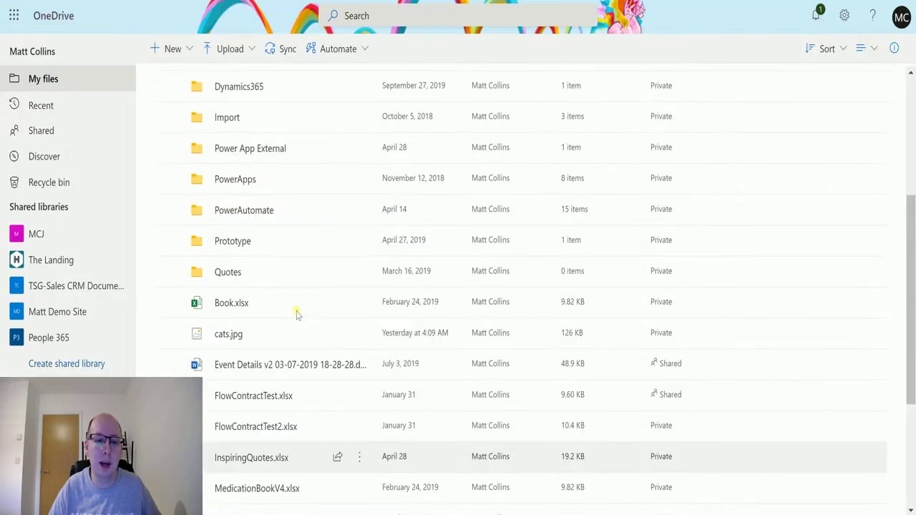
{"action": "scroll", "coordinate": [293, 276], "scroll_direction": "down", "scroll_amount": 3}
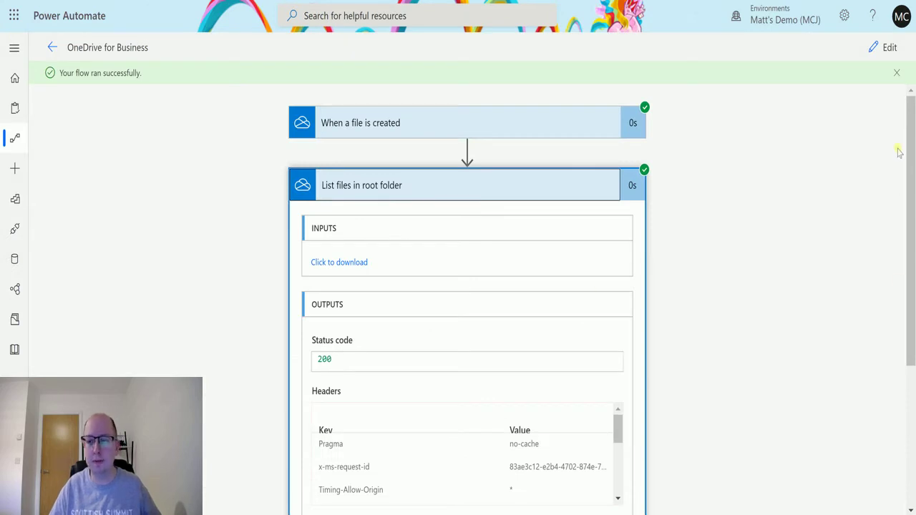
- Add a Data Operation 'Filter array' step after the file listing
{"action": "left_click", "coordinate": [885, 48]}
{"action": "left_click", "coordinate": [454, 270]}
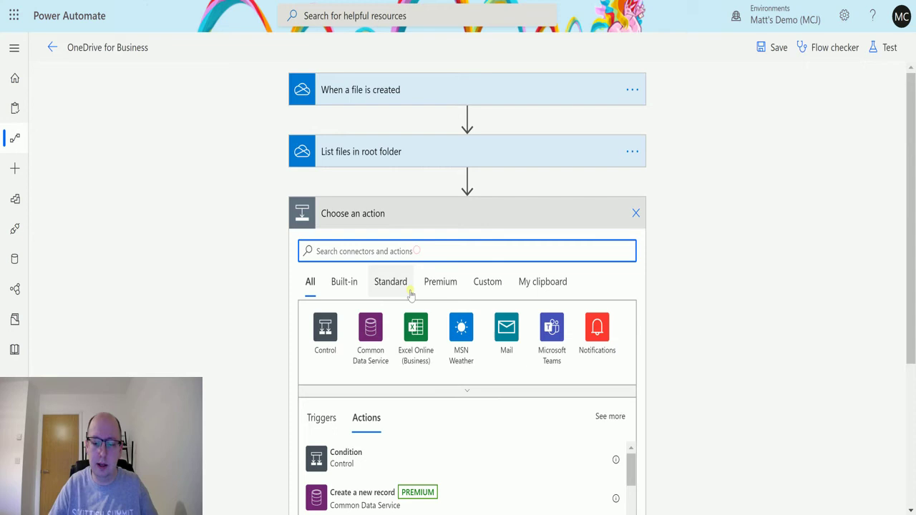
{"action": "type", "text": "filter"}
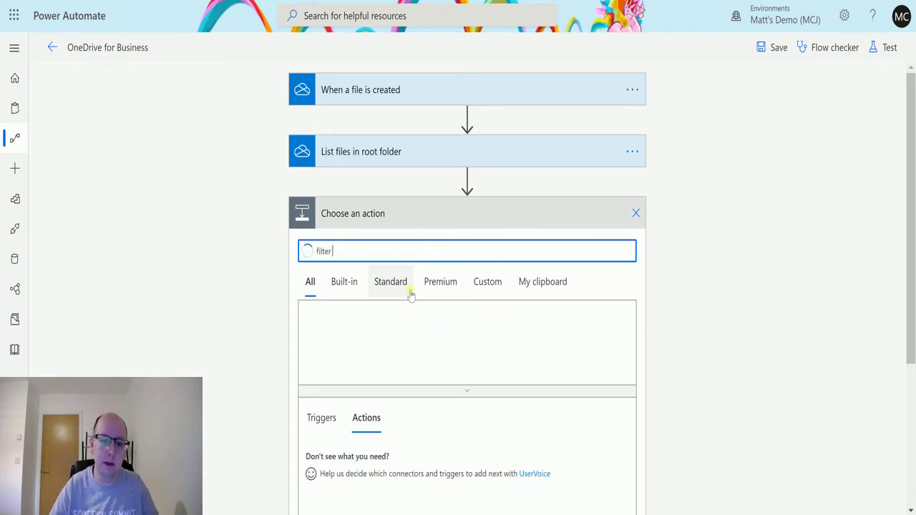
{"action": "left_click", "coordinate": [339, 333]}
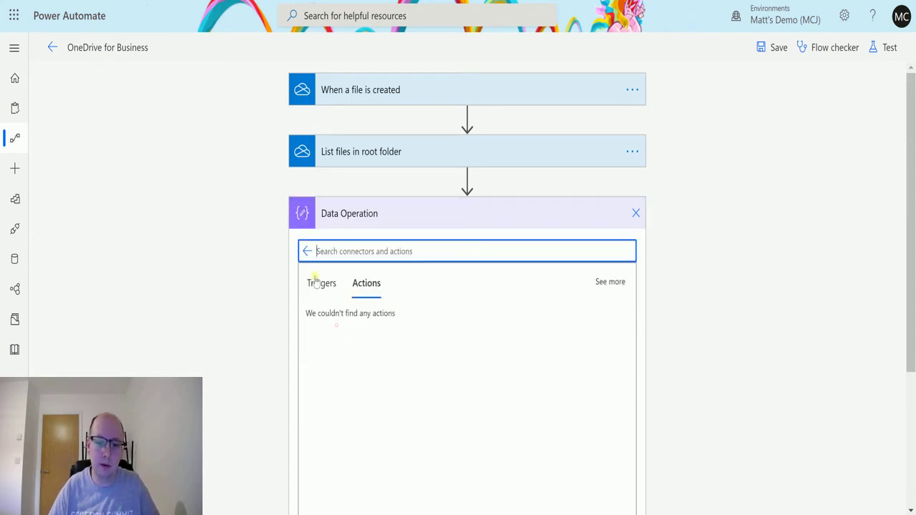
{"action": "scroll", "coordinate": [365, 346], "scroll_direction": "down", "scroll_amount": 3}
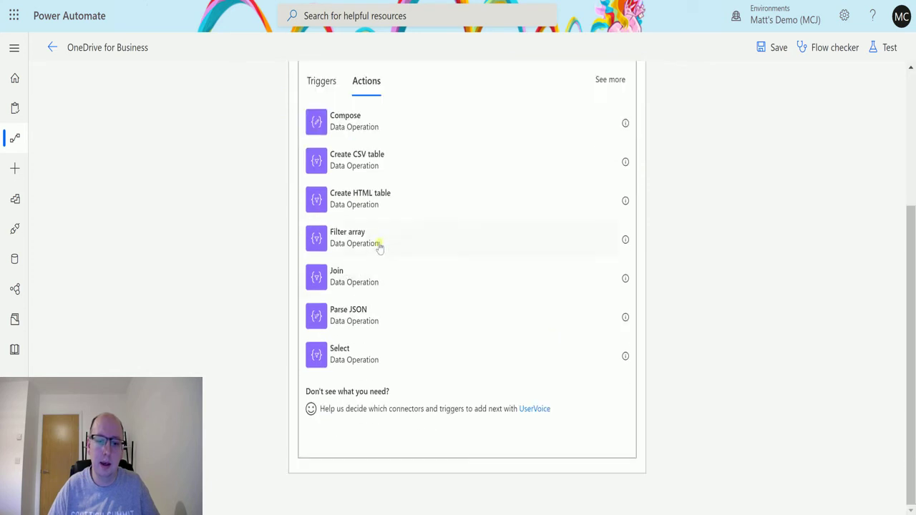
{"action": "left_click", "coordinate": [366, 244]}
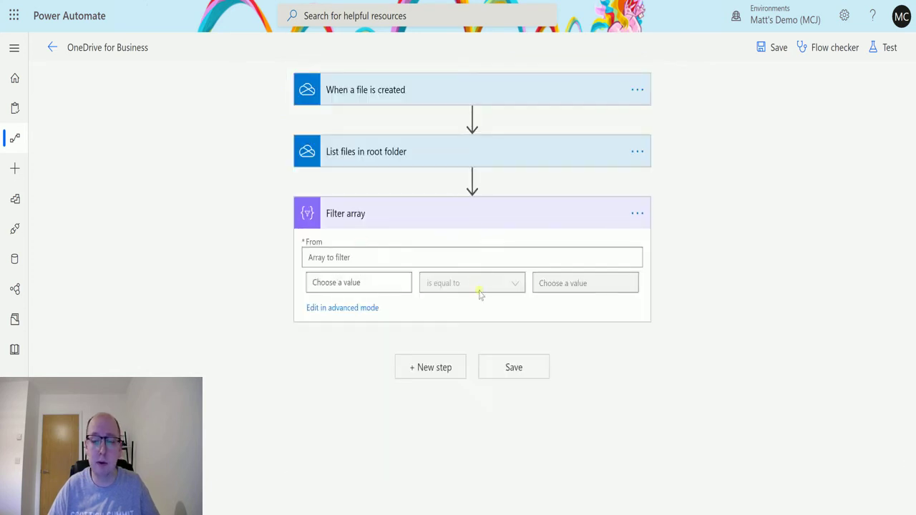
- Filter the listing's Body where Is folder? is equal to true
{"action": "left_click", "coordinate": [414, 264]}
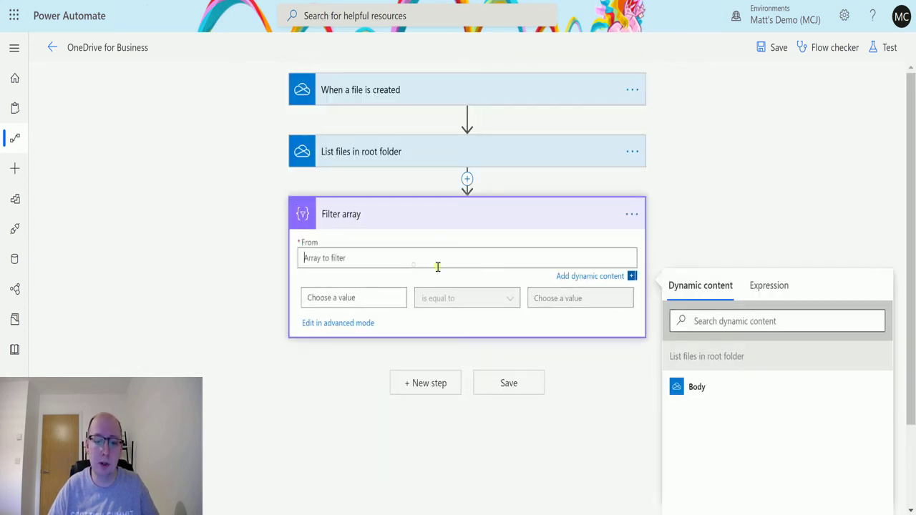
{"action": "left_click", "coordinate": [704, 389]}
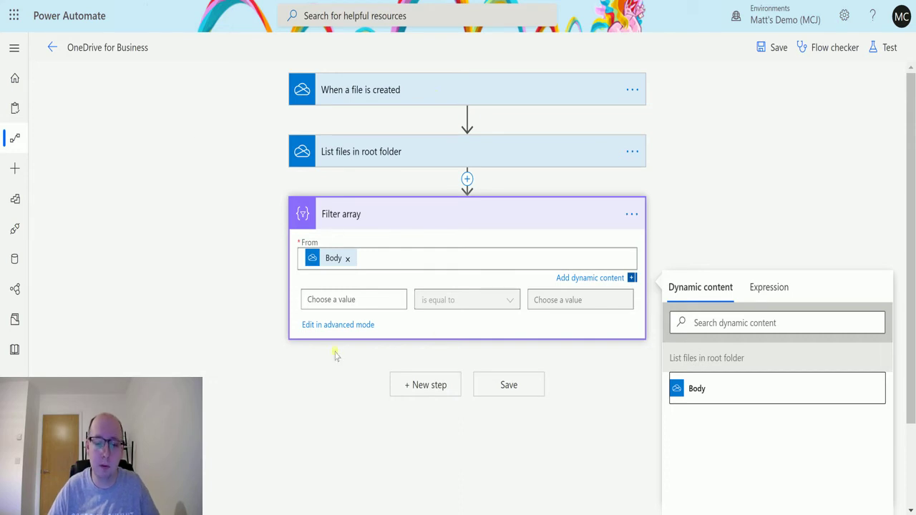
{"action": "left_click", "coordinate": [373, 293]}
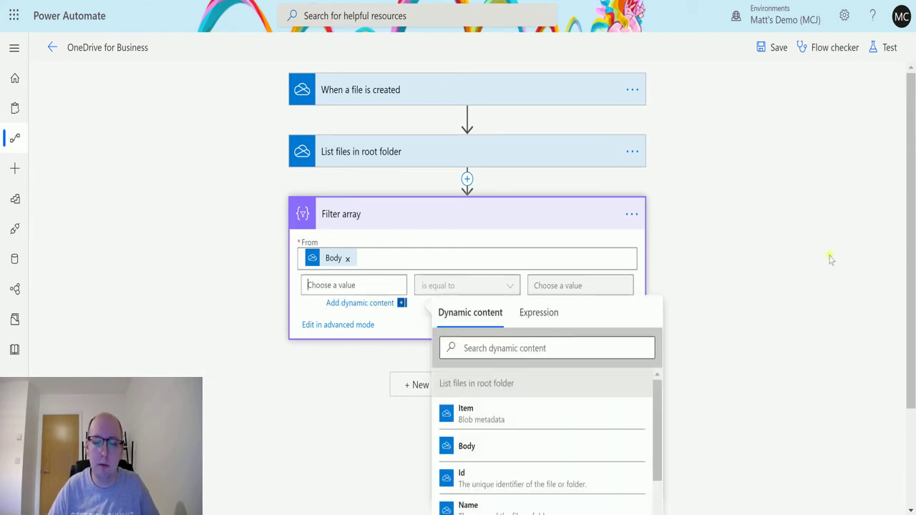
{"action": "scroll", "coordinate": [533, 398], "scroll_direction": "down", "scroll_amount": 1}
{"action": "scroll", "coordinate": [751, 244], "scroll_direction": "down", "scroll_amount": 1}
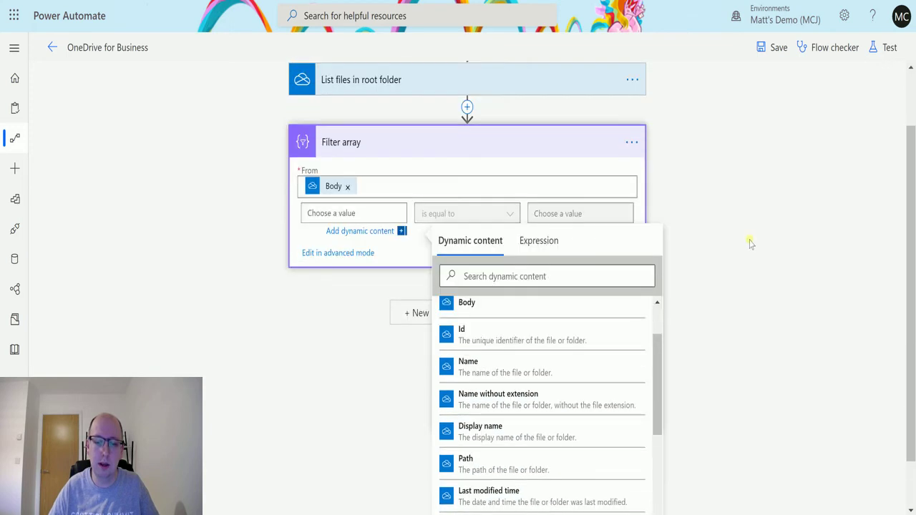
{"action": "scroll", "coordinate": [577, 352], "scroll_direction": "down", "scroll_amount": 2}
{"action": "scroll", "coordinate": [577, 352], "scroll_direction": "down", "scroll_amount": 3}
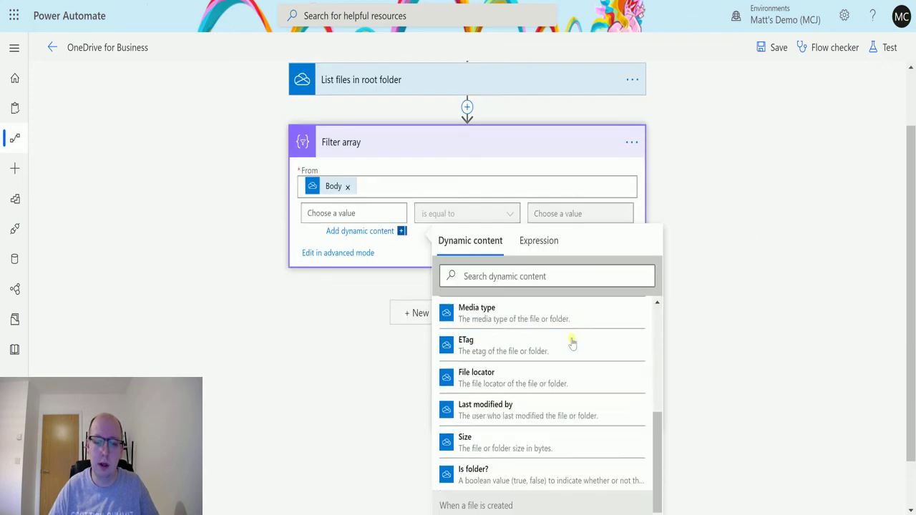
{"action": "left_click", "coordinate": [498, 470]}
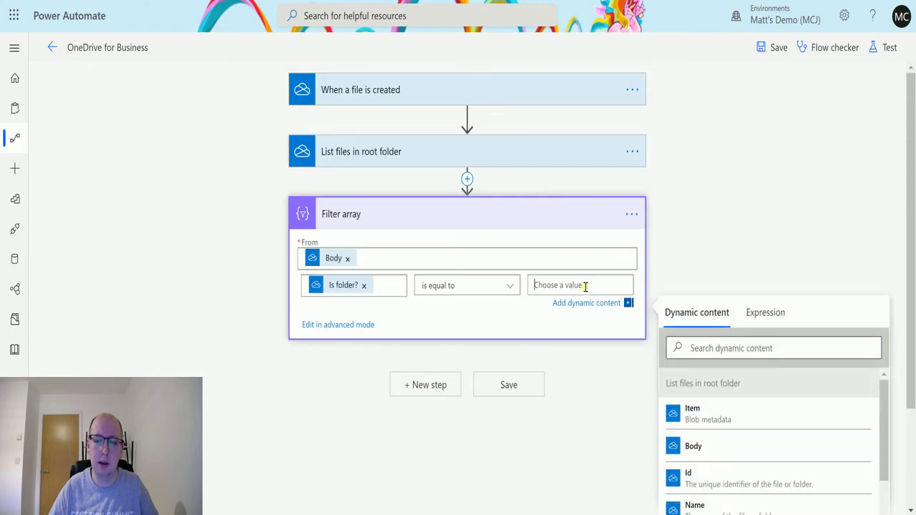
{"action": "type", "text": "true"}
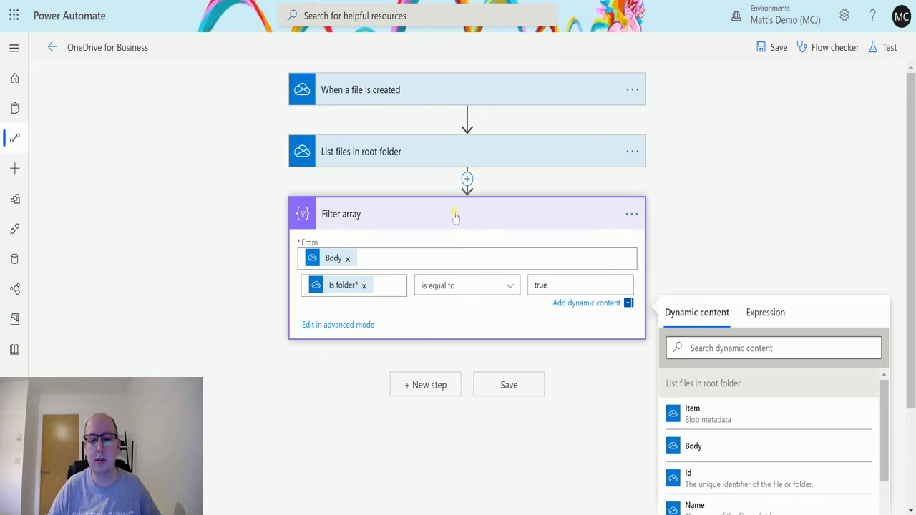
- Add a Data Operation 'Compose' step after Filter array
{"action": "left_click", "coordinate": [424, 384]}
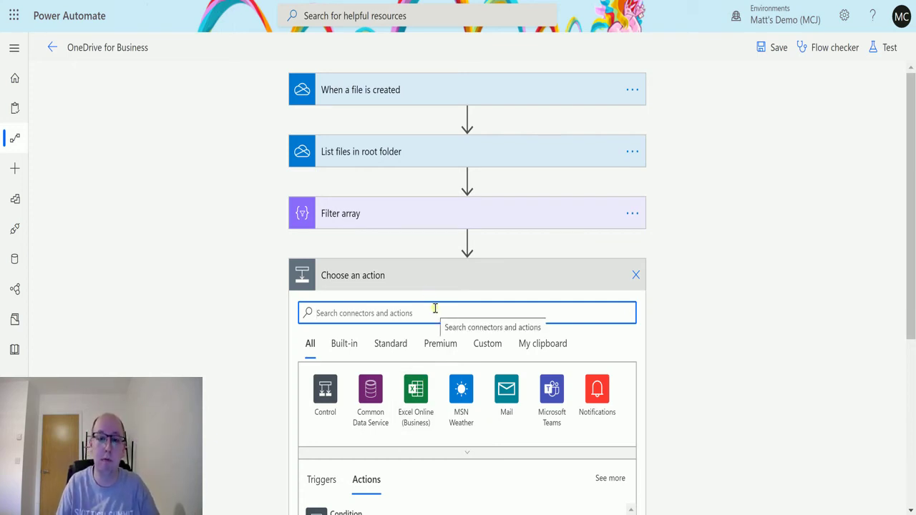
{"action": "type", "text": "compose"}
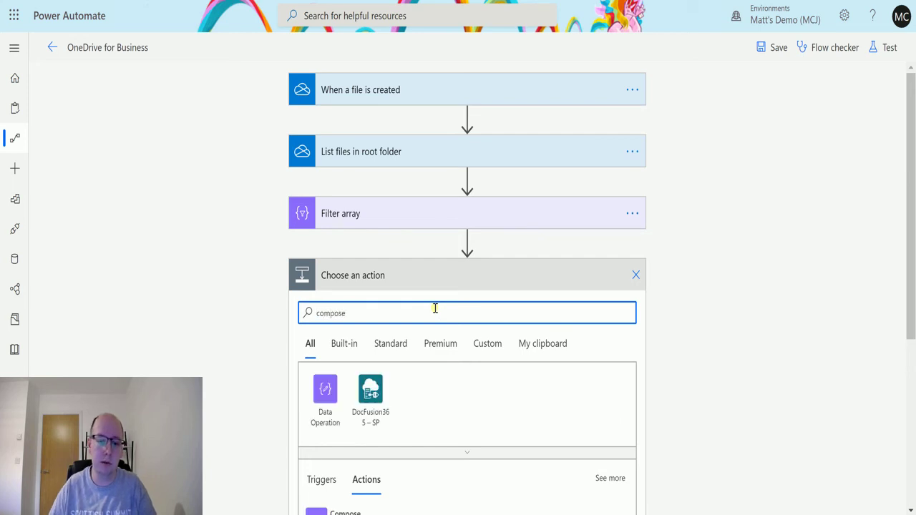
{"action": "left_click", "coordinate": [331, 392]}
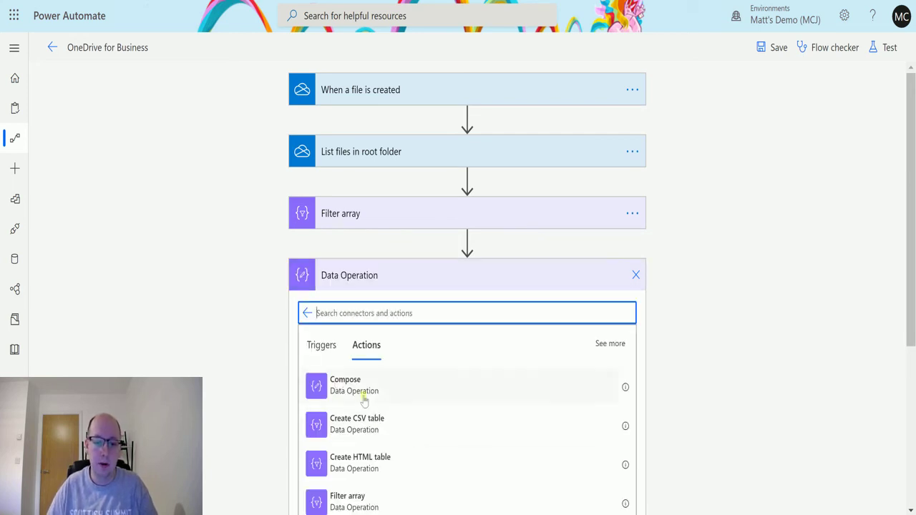
{"action": "left_click", "coordinate": [366, 390]}
- Set the Compose input to the expression length(body('Filter_array'))
{"action": "left_click", "coordinate": [387, 321]}
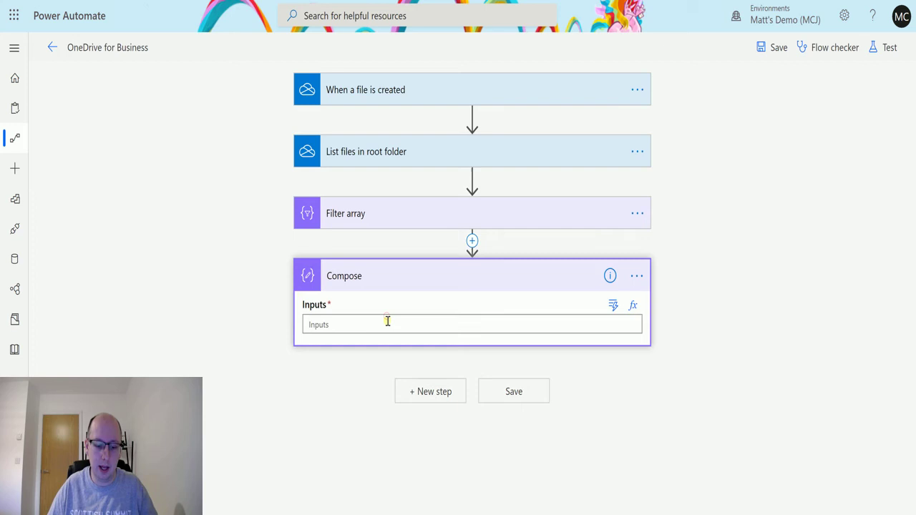
{"action": "left_click", "coordinate": [382, 326]}
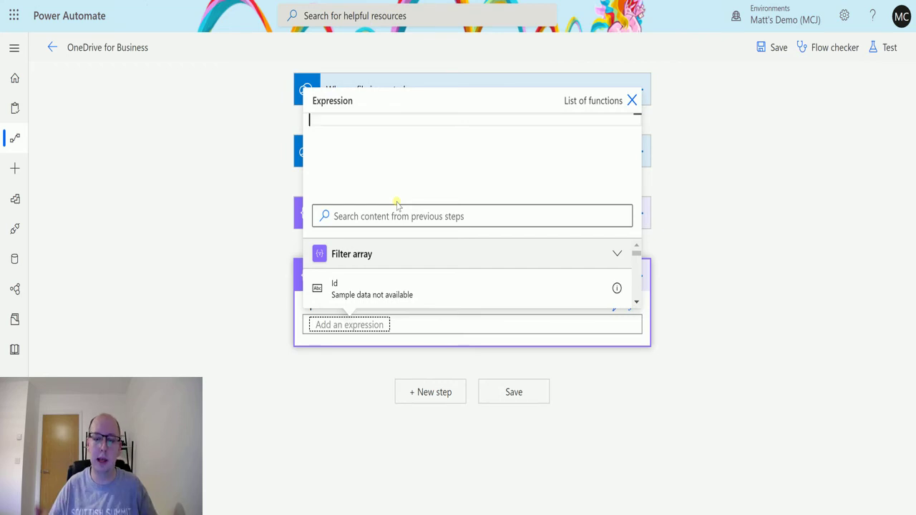
{"action": "type", "text": "length"}
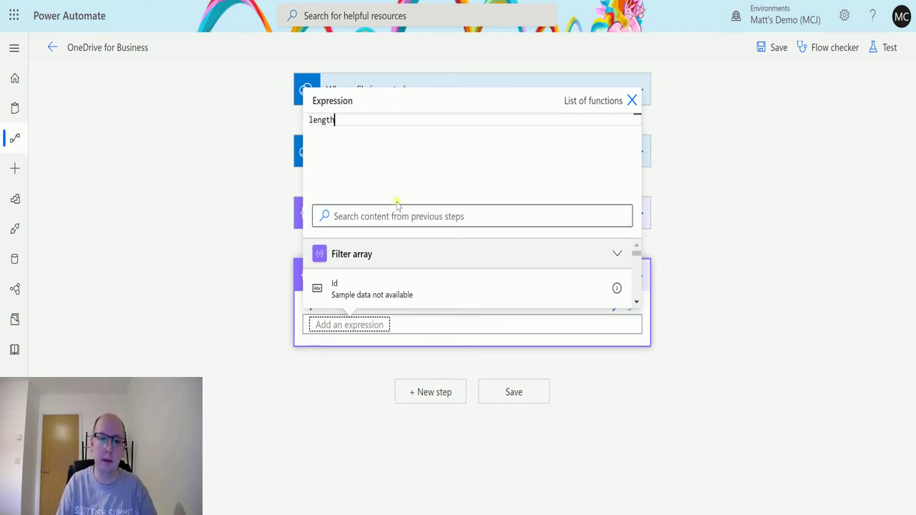
{"action": "type", "text": "("}
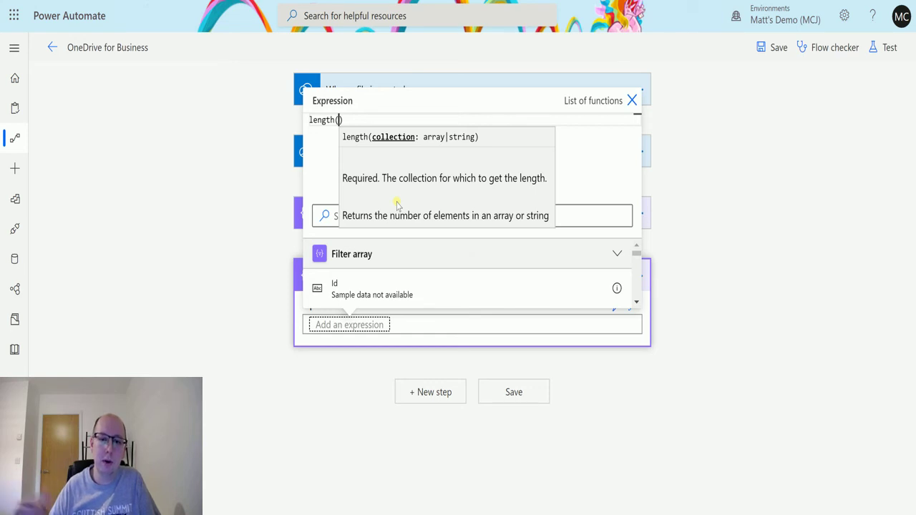
{"action": "left_click", "coordinate": [576, 217]}
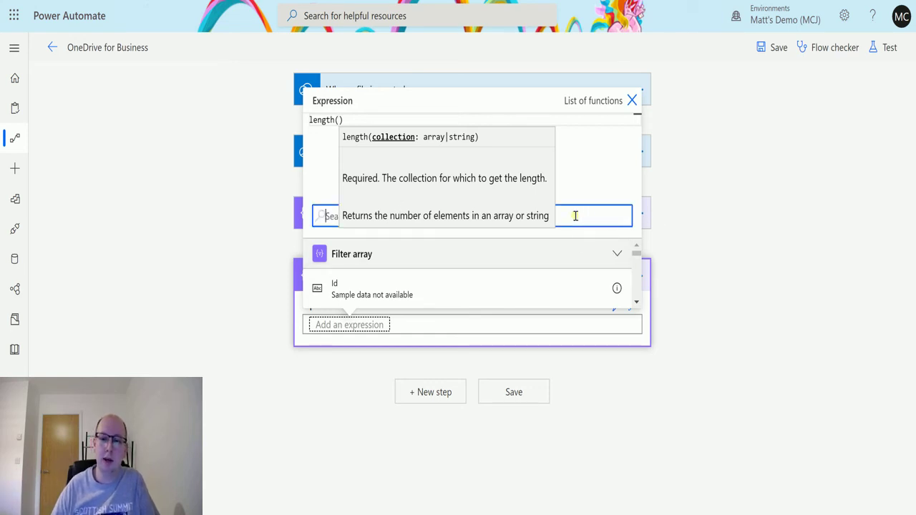
{"action": "type", "text": "body"}
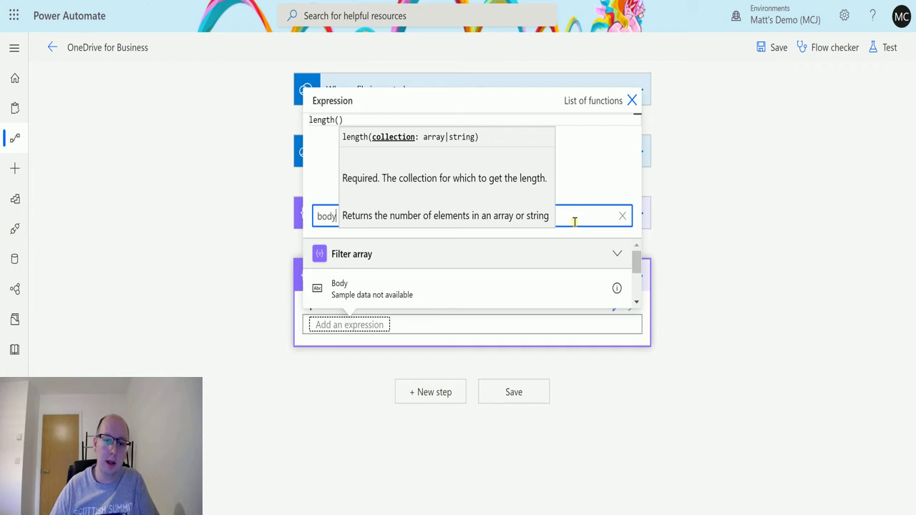
{"action": "left_click", "coordinate": [362, 297]}
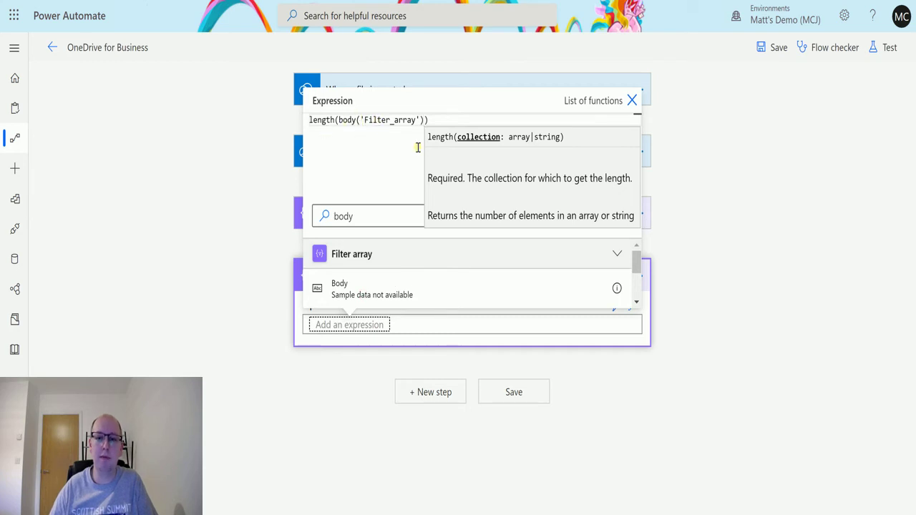
{"action": "key", "text": "Return"}
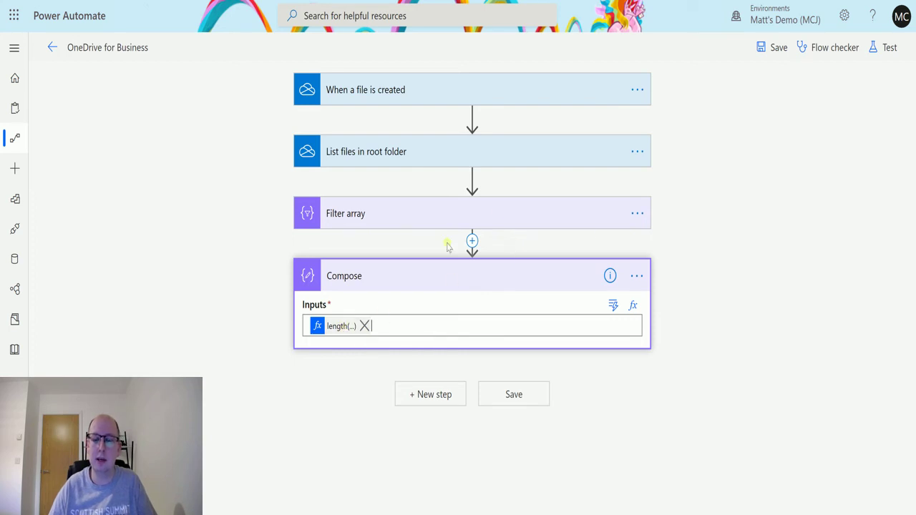
- Check the Filter array settings, then save and test with a previous run's data
{"action": "left_click", "coordinate": [505, 210]}
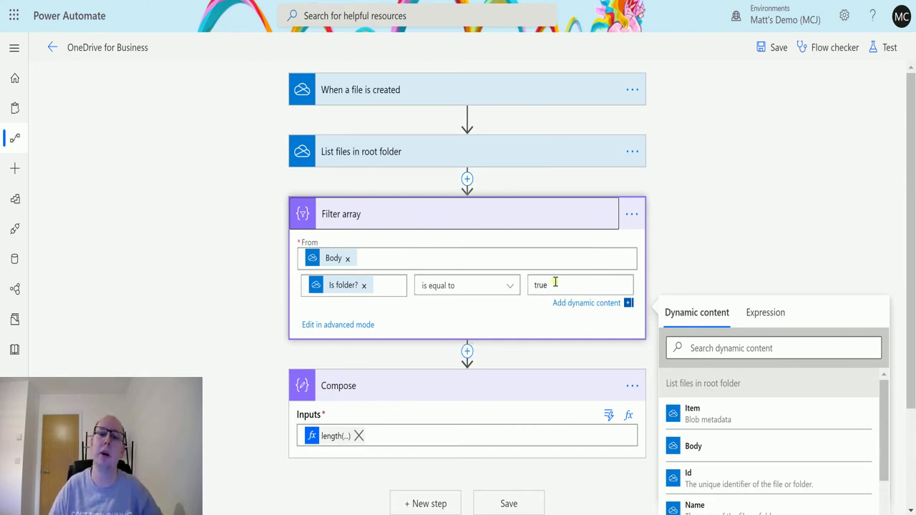
{"action": "left_click", "coordinate": [887, 47]}
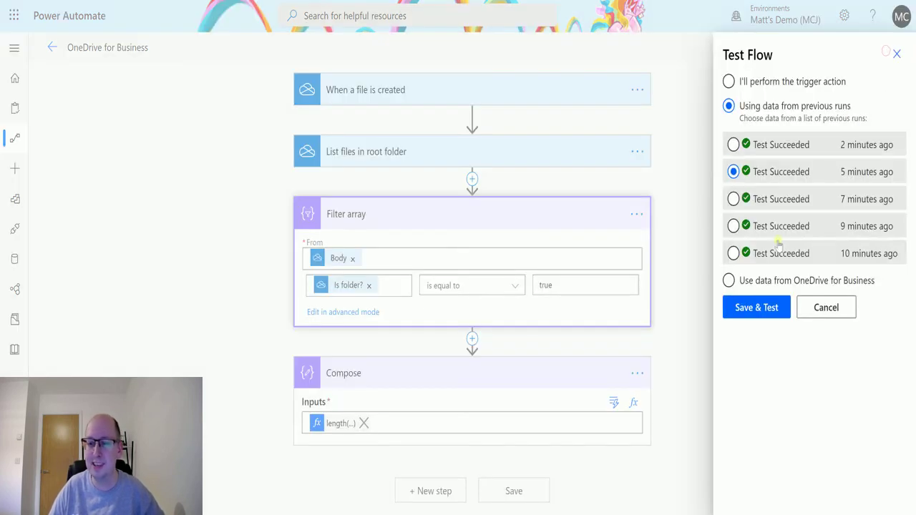
{"action": "left_click", "coordinate": [747, 313]}
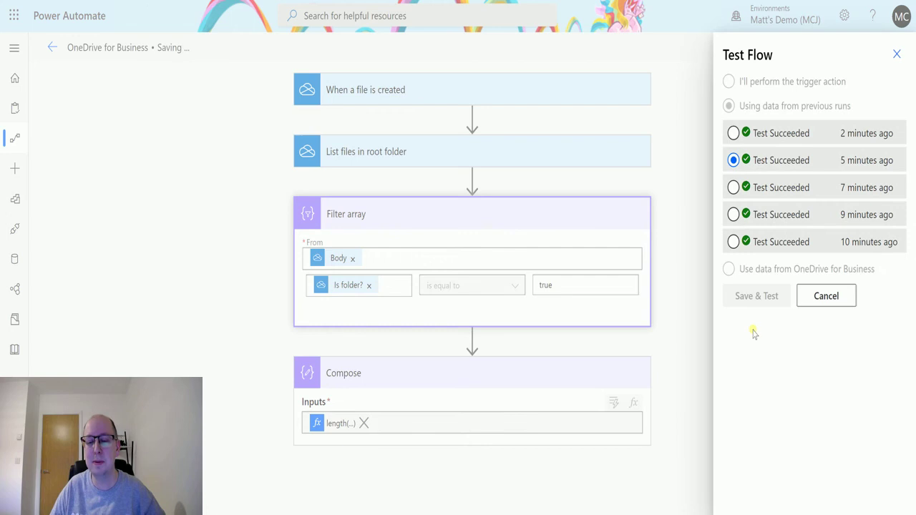
{"action": "left_click", "coordinate": [756, 306]}
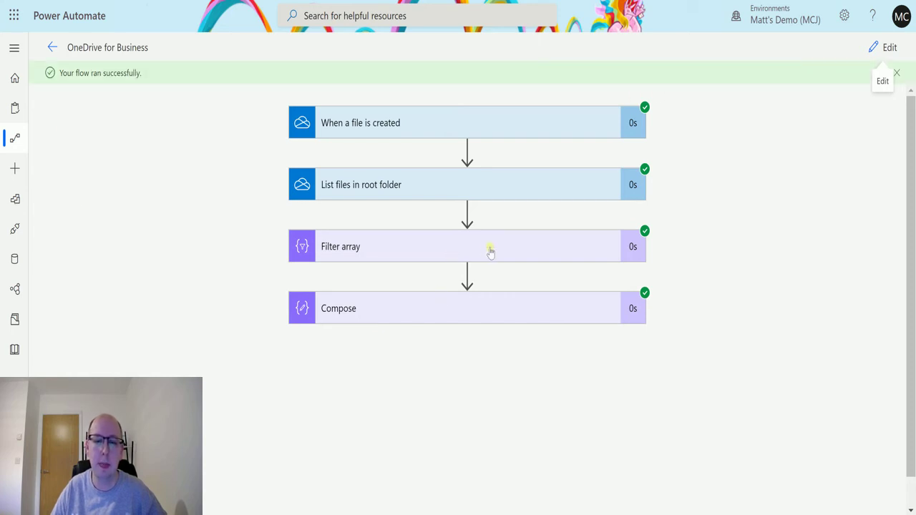
- Inspect the Filter array run inputs and outputs to confirm only folders remain
{"action": "left_click", "coordinate": [553, 251]}
{"action": "scroll", "coordinate": [756, 255], "scroll_direction": "down", "scroll_amount": 1}
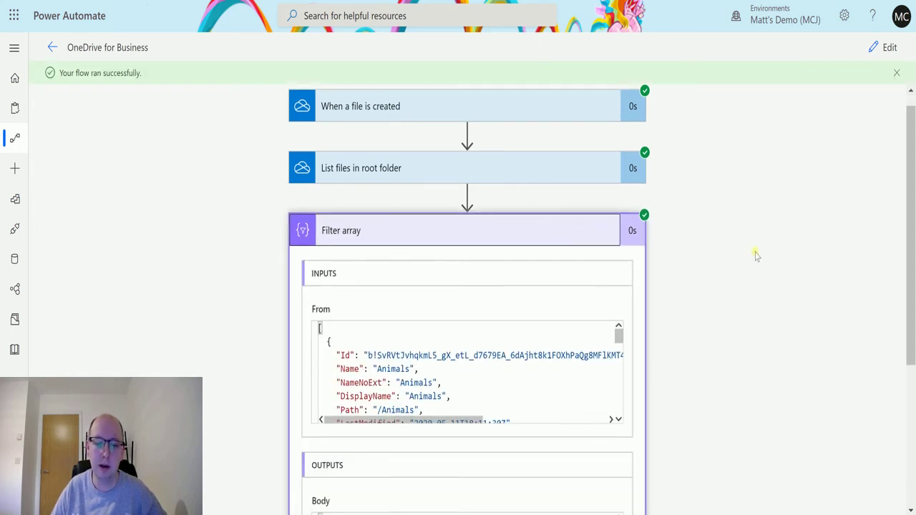
{"action": "scroll", "coordinate": [757, 255], "scroll_direction": "down", "scroll_amount": 2}
{"action": "left_click_drag", "start_coordinate": [619, 207], "coordinate": [619, 290]}
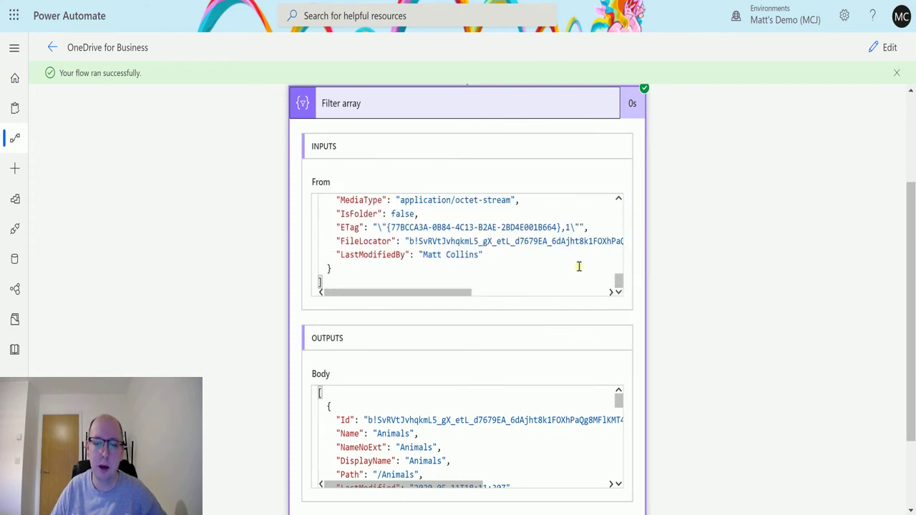
{"action": "scroll", "coordinate": [548, 230], "scroll_direction": "up", "scroll_amount": 6}
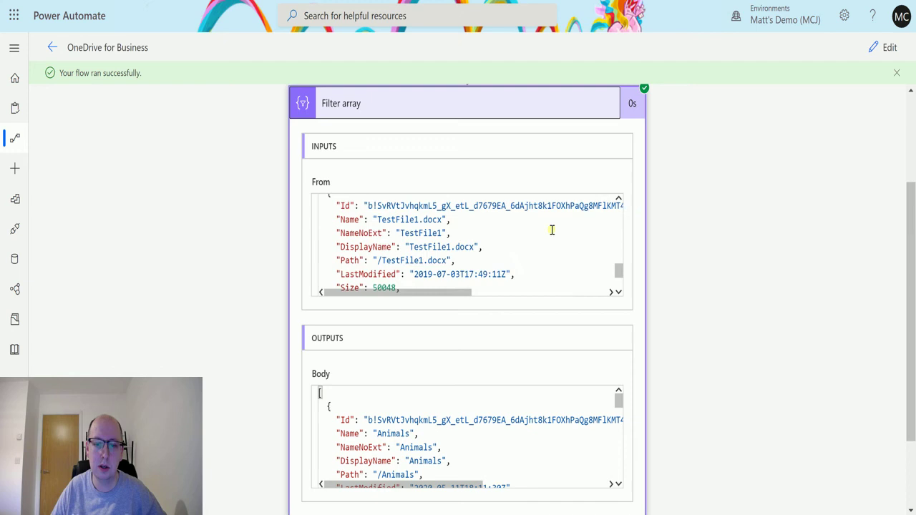
{"action": "scroll", "coordinate": [551, 230], "scroll_direction": "down", "scroll_amount": 2}
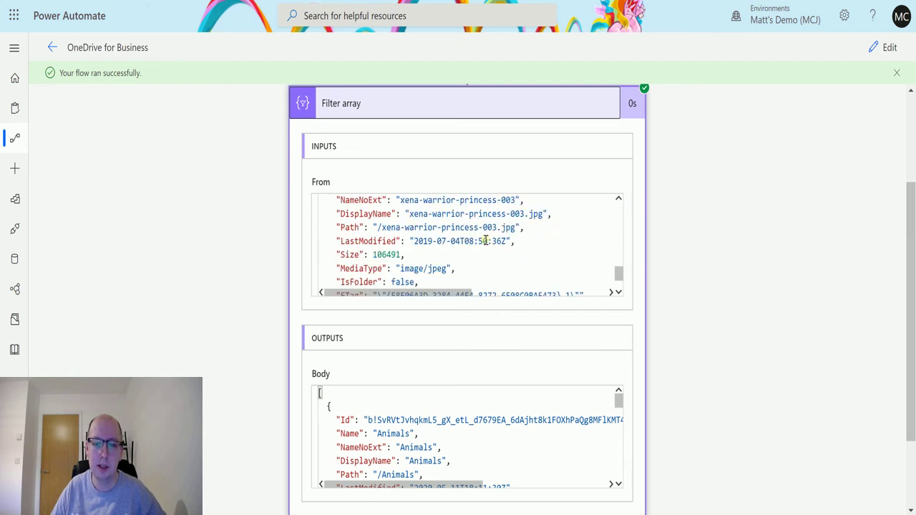
{"action": "scroll", "coordinate": [737, 251], "scroll_direction": "down", "scroll_amount": 1}
{"action": "scroll", "coordinate": [543, 360], "scroll_direction": "down", "scroll_amount": 3}
{"action": "scroll", "coordinate": [543, 359], "scroll_direction": "down", "scroll_amount": 6}
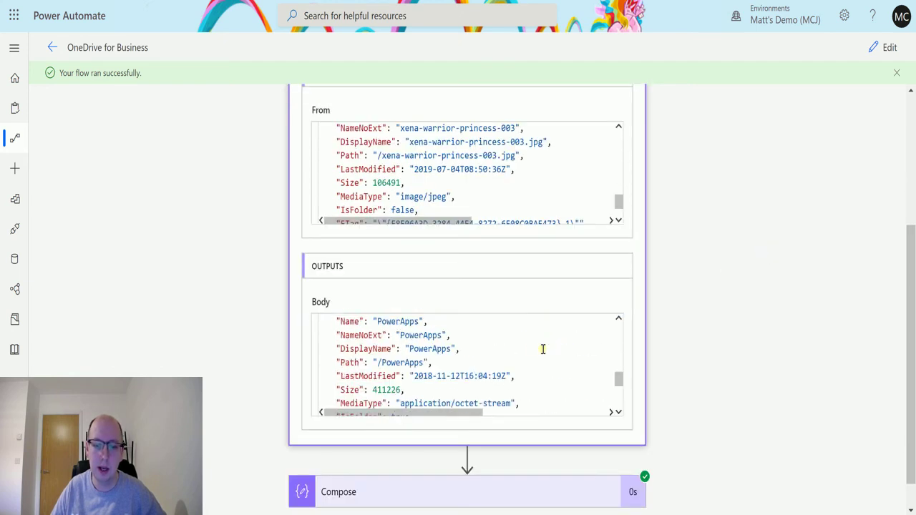
{"action": "scroll", "coordinate": [550, 349], "scroll_direction": "up", "scroll_amount": 1}
{"action": "scroll", "coordinate": [547, 346], "scroll_direction": "up", "scroll_amount": 3}
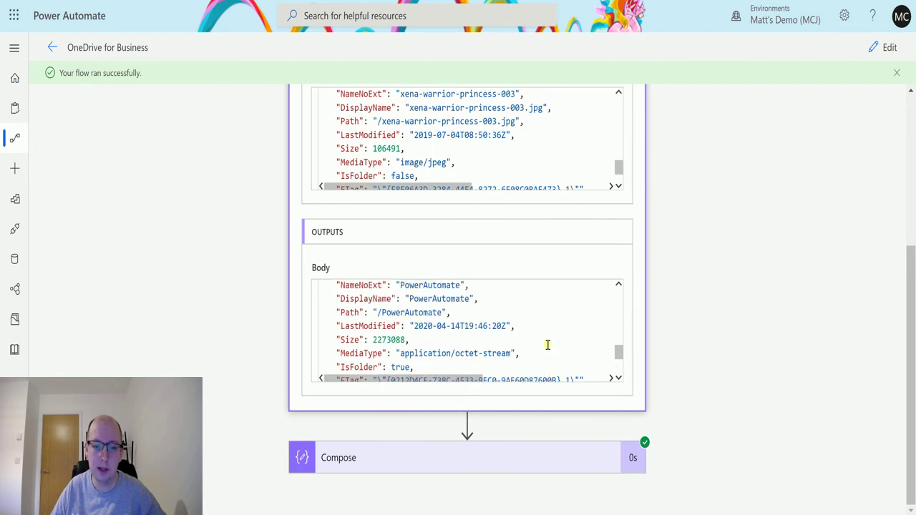
{"action": "scroll", "coordinate": [545, 343], "scroll_direction": "up", "scroll_amount": 3}
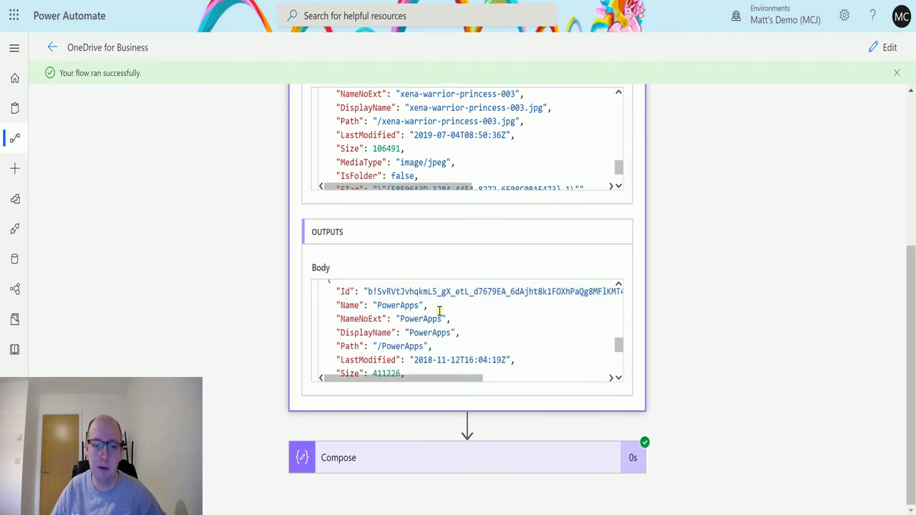
{"action": "scroll", "coordinate": [494, 343], "scroll_direction": "down", "scroll_amount": 3}
{"action": "scroll", "coordinate": [507, 317], "scroll_direction": "down", "scroll_amount": 3}
{"action": "scroll", "coordinate": [538, 316], "scroll_direction": "down", "scroll_amount": 3}
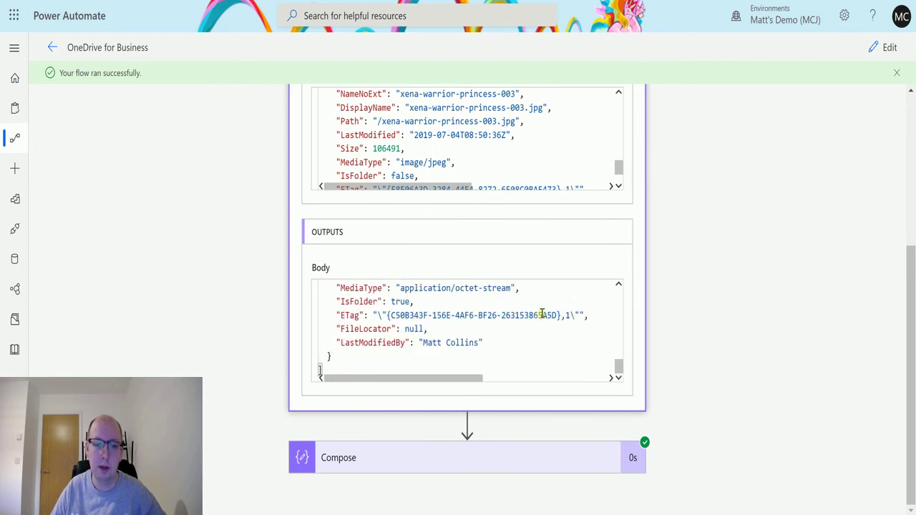
- Check that Compose returned 12, then switch to OneDrive's file list
{"action": "left_click", "coordinate": [503, 455]}
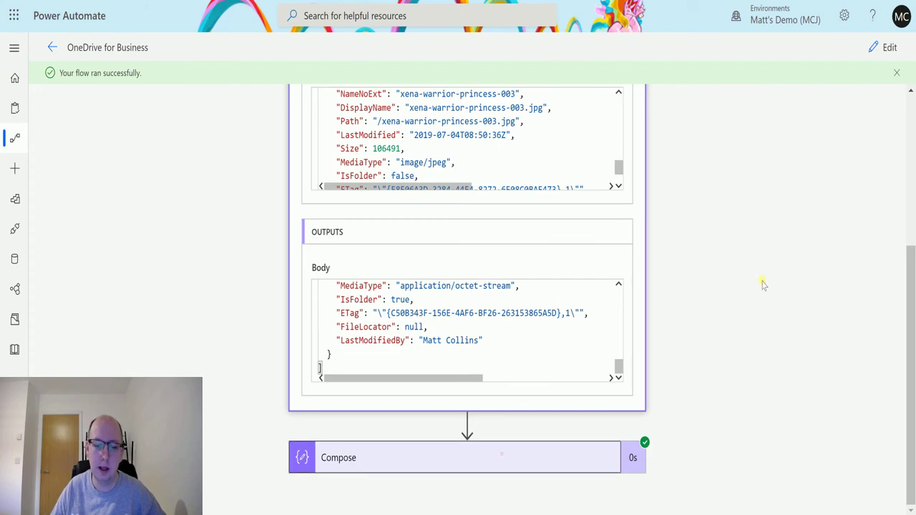
{"action": "scroll", "coordinate": [766, 279], "scroll_direction": "down", "scroll_amount": 3}
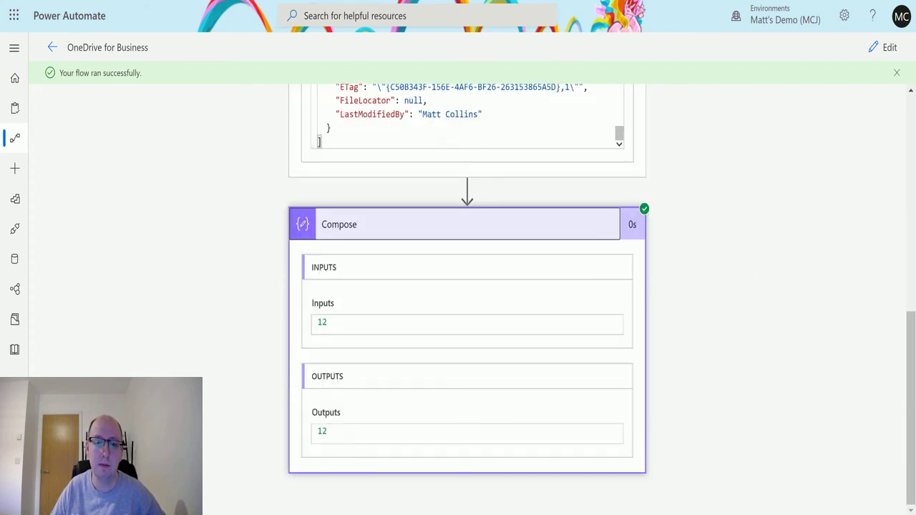
{"action": "key", "text": "ctrl+Tab"}
- Scroll through the root folders in OneDrive's My files to match the count of 12
{"action": "scroll", "coordinate": [432, 239], "scroll_direction": "up", "scroll_amount": 3}
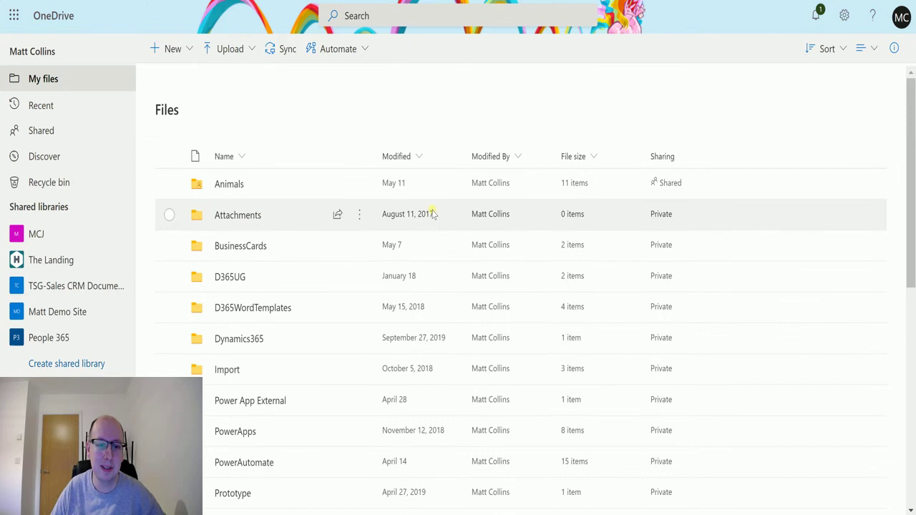
{"action": "scroll", "coordinate": [195, 184], "scroll_direction": "down", "scroll_amount": 1}
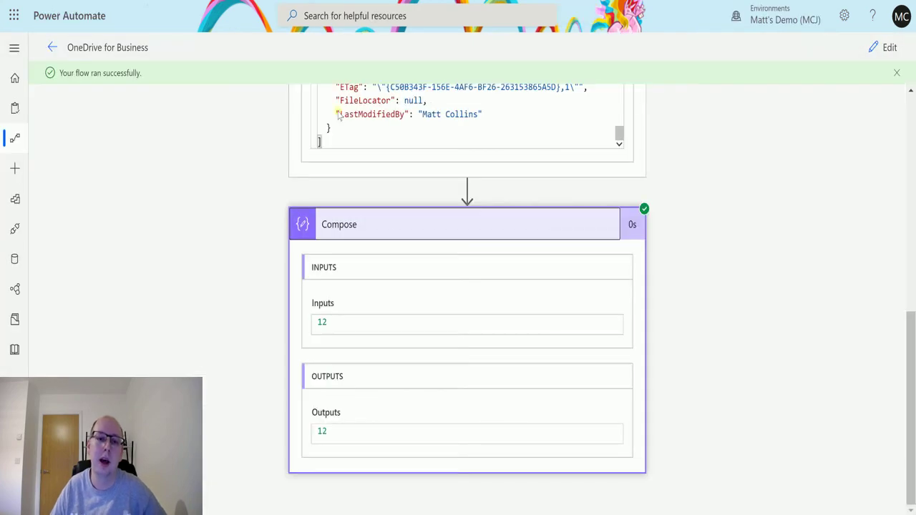
{"action": "scroll", "coordinate": [716, 326], "scroll_direction": "up", "scroll_amount": 3}
{"action": "scroll", "coordinate": [742, 330], "scroll_direction": "up", "scroll_amount": 5}
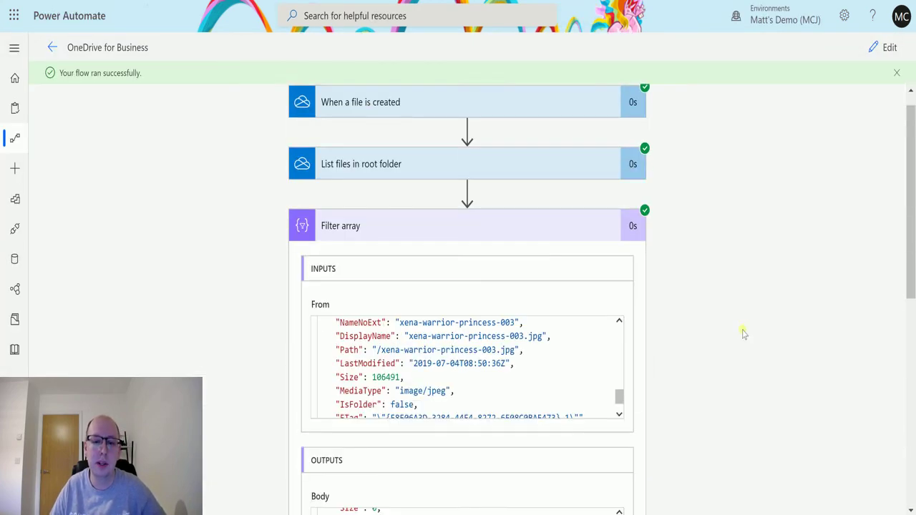